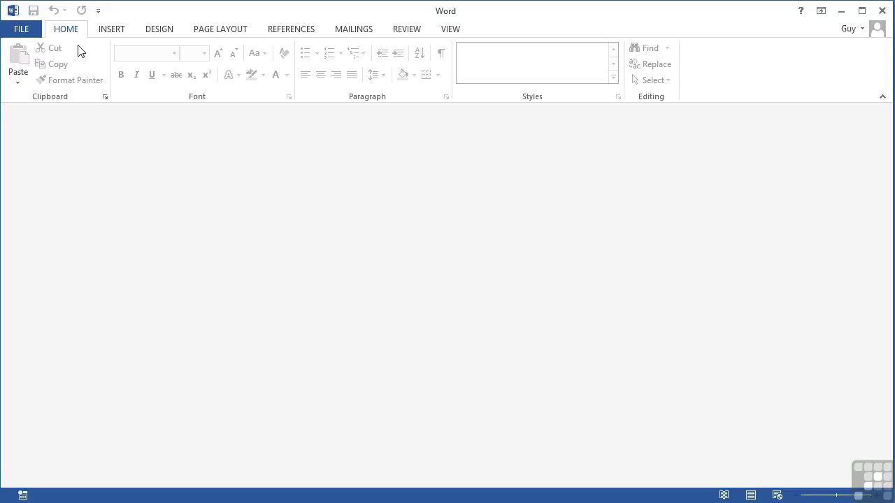
Open the recent document specialOffer_Ready.docx, allow its SQL command to run, and dismiss the missing-file error.
{"action": "left_click", "coordinate": [23, 31]}
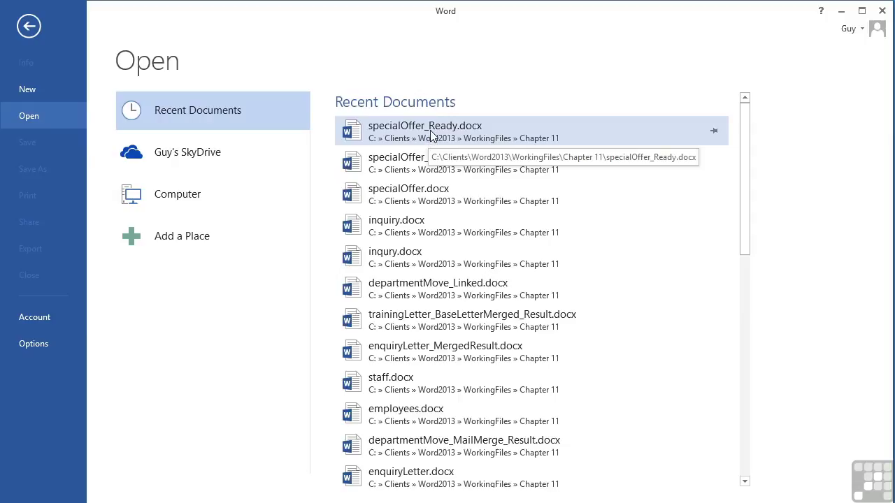
{"action": "left_click", "coordinate": [430, 132]}
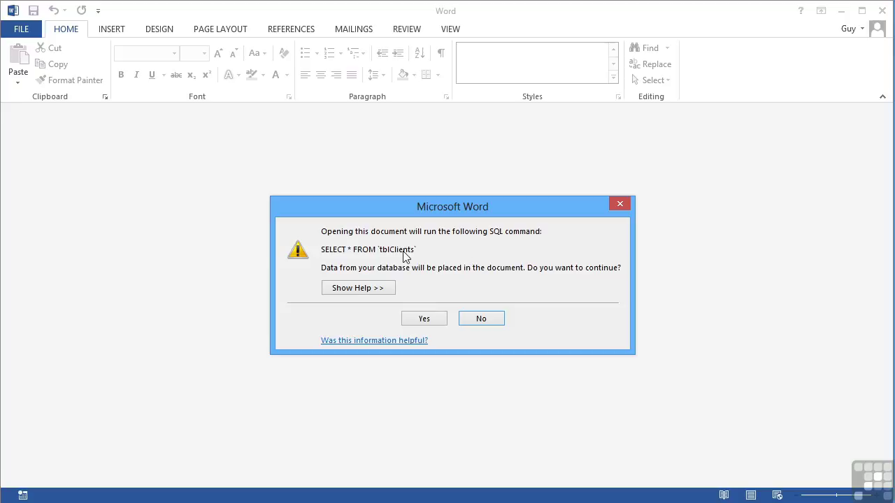
{"action": "left_click", "coordinate": [425, 319]}
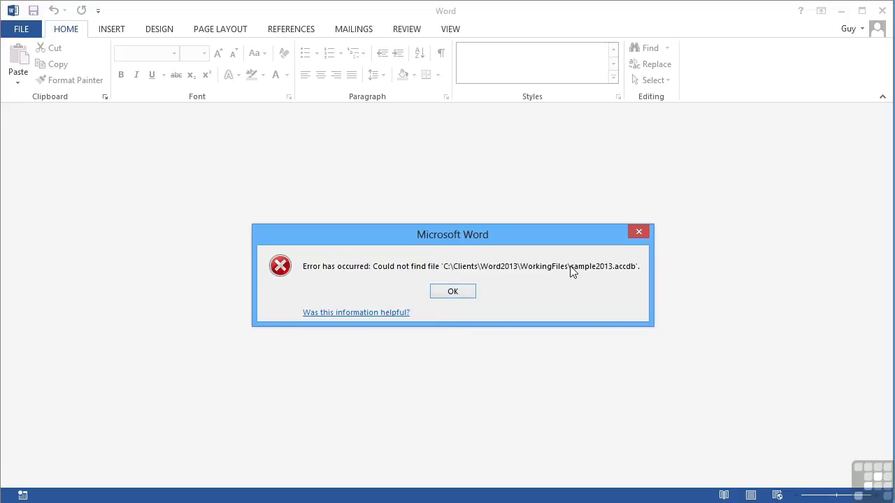
{"action": "left_click", "coordinate": [452, 293]}
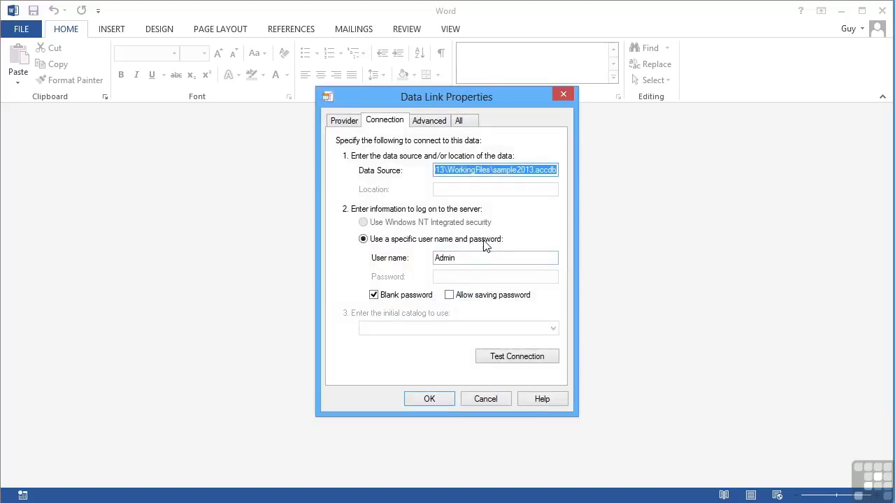
Examine the full data source path in the Data Link Properties, cancel without changes, and dismiss the database engine error.
{"action": "left_click", "coordinate": [491, 171]}
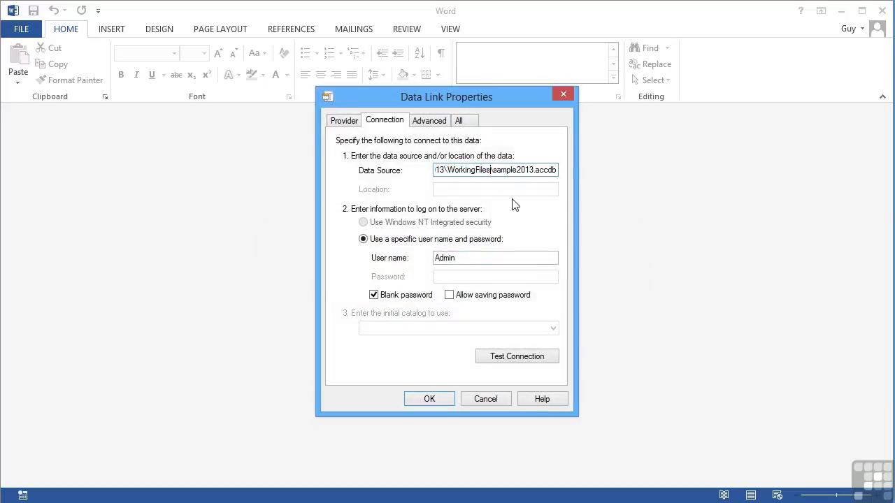
{"action": "key", "text": "Left"}
{"action": "key", "text": "Left"}
{"action": "key", "text": "Left"}
{"action": "key", "text": "Left"}
{"action": "key", "text": "Left"}
{"action": "key", "text": "Left"}
{"action": "key", "text": "Left"}
{"action": "key", "text": "Left"}
{"action": "key", "text": "Left"}
{"action": "key", "text": "Left"}
{"action": "key", "text": "Left"}
{"action": "key", "text": "Left"}
{"action": "key", "text": "Left"}
{"action": "key", "text": "Left"}
{"action": "key", "text": "Left"}
{"action": "key", "text": "Left"}
{"action": "key", "text": "Left"}
{"action": "key", "text": "Left"}
{"action": "key", "text": "Left"}
{"action": "key", "text": "Left"}
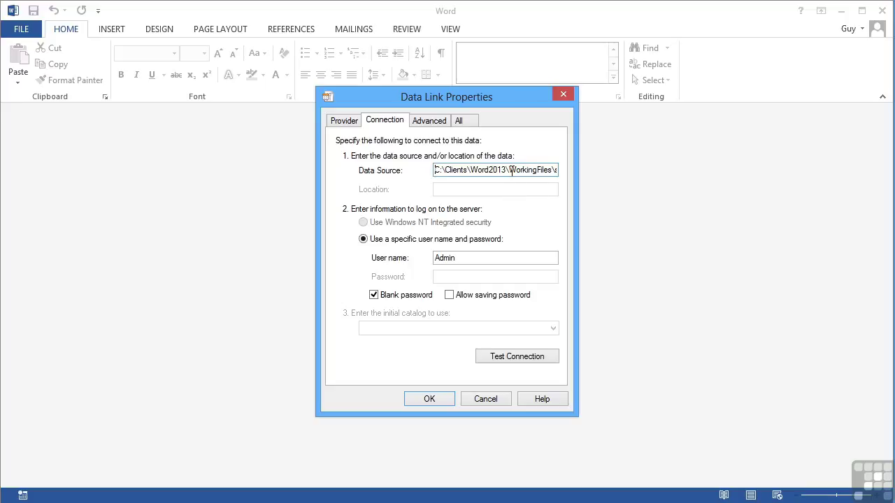
{"action": "left_click", "coordinate": [485, 399]}
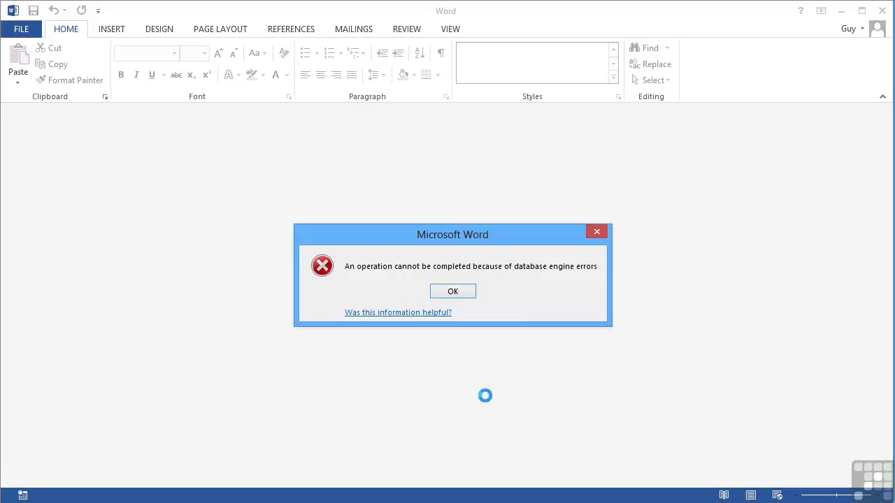
{"action": "left_click", "coordinate": [468, 296]}
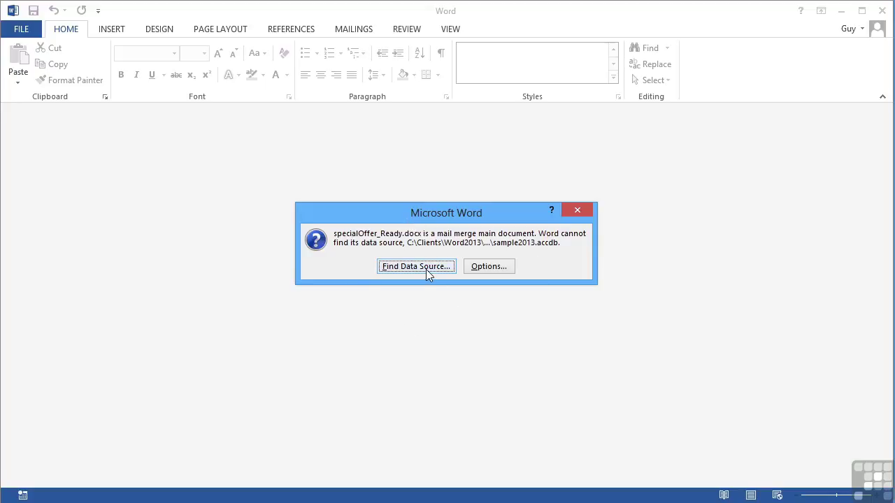
View the options for removing the missing data source or all merge info, and back out without removing anything.
{"action": "left_click", "coordinate": [492, 267]}
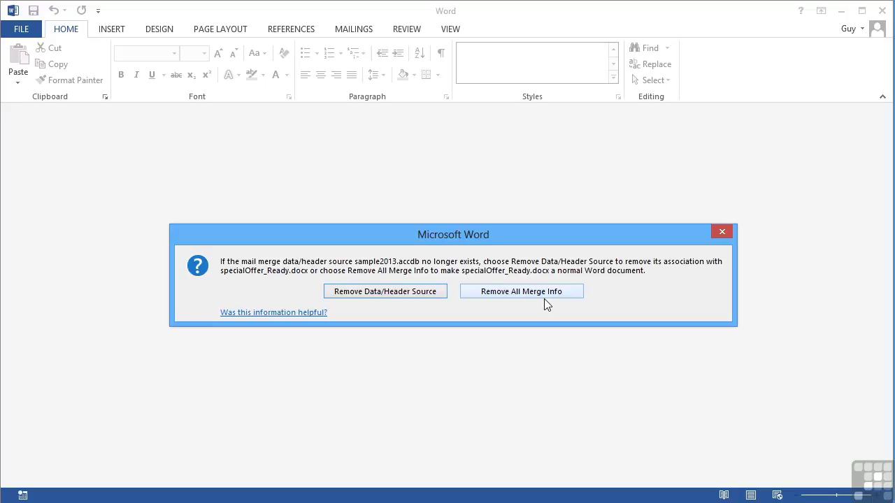
{"action": "left_click", "coordinate": [722, 233]}
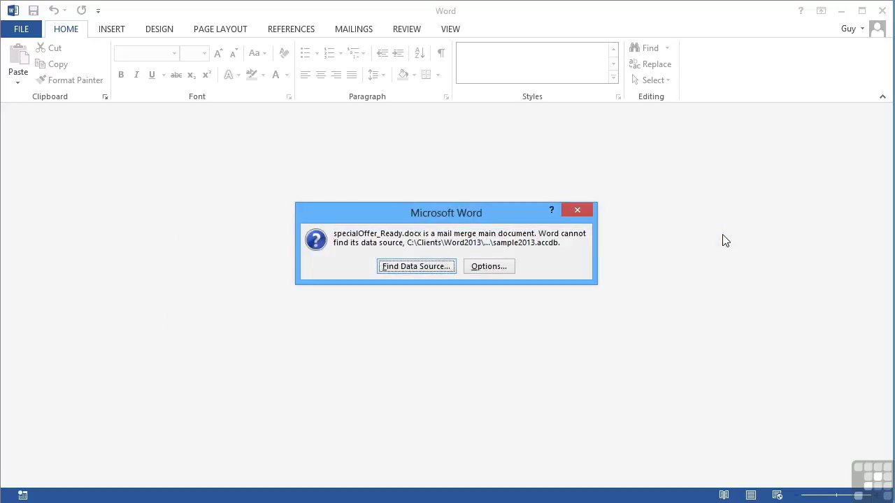
Relink the letter to the data source sample2013.accdb in C:\Clients\Word2013\WorkingFiles\Chapter 11.
{"action": "left_click", "coordinate": [406, 270]}
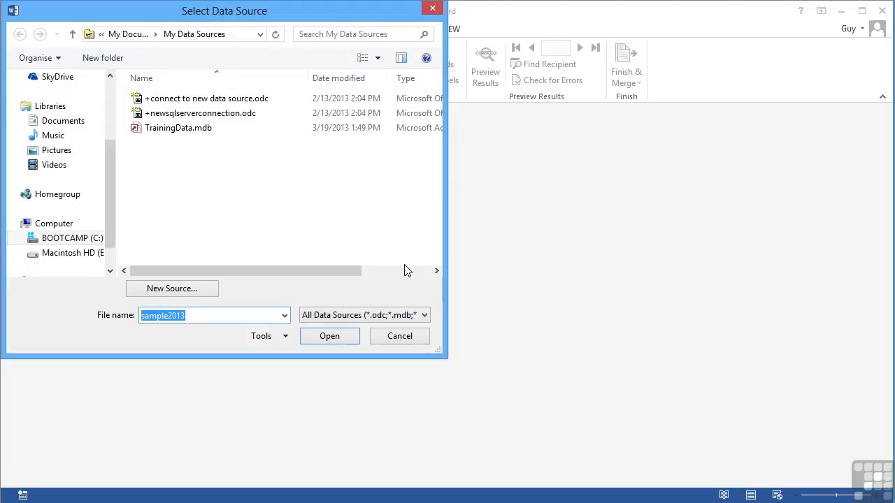
{"action": "left_click", "coordinate": [72, 239]}
{"action": "left_click", "coordinate": [166, 215]}
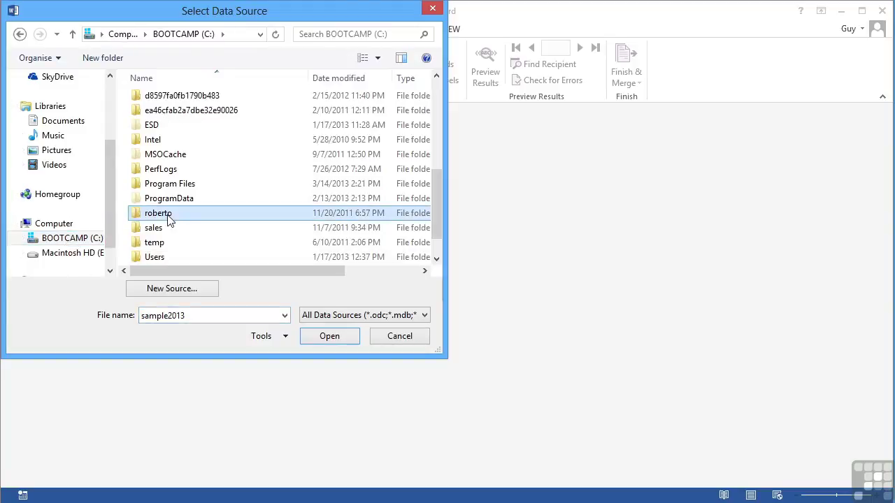
{"action": "key", "text": "c"}
{"action": "double_click", "coordinate": [153, 112]}
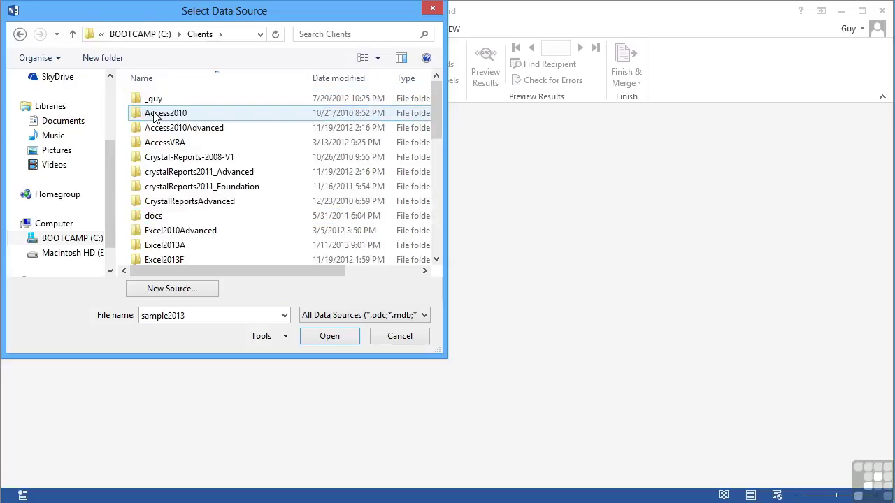
{"action": "key", "text": "w"}
{"action": "double_click", "coordinate": [160, 188]}
{"action": "double_click", "coordinate": [168, 158]}
{"action": "left_click", "coordinate": [179, 248]}
{"action": "double_click", "coordinate": [179, 248]}
{"action": "left_click", "coordinate": [193, 258]}
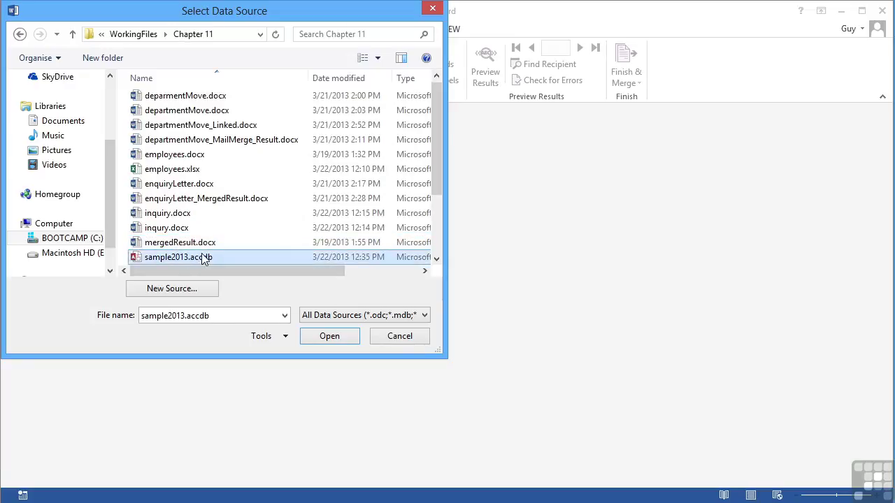
{"action": "left_click", "coordinate": [332, 338]}
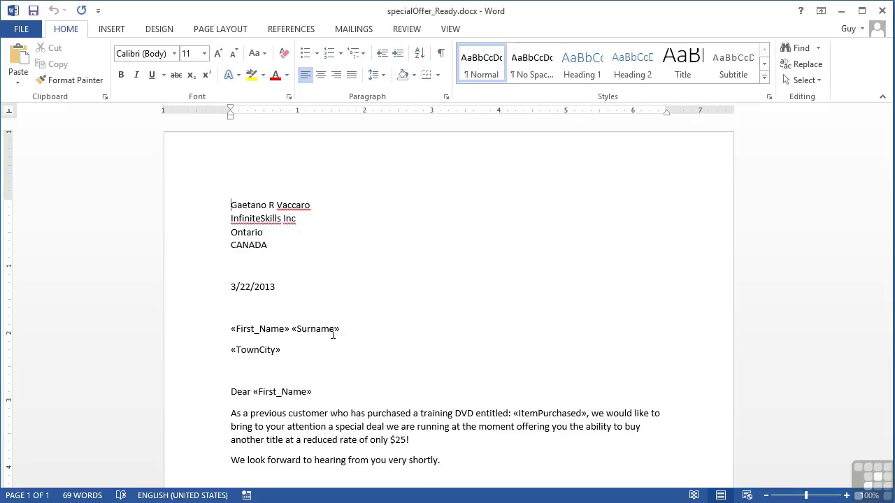
Preview the mail merge results in the letter with the recipient data in place of the merge fields.
{"action": "left_click", "coordinate": [353, 31]}
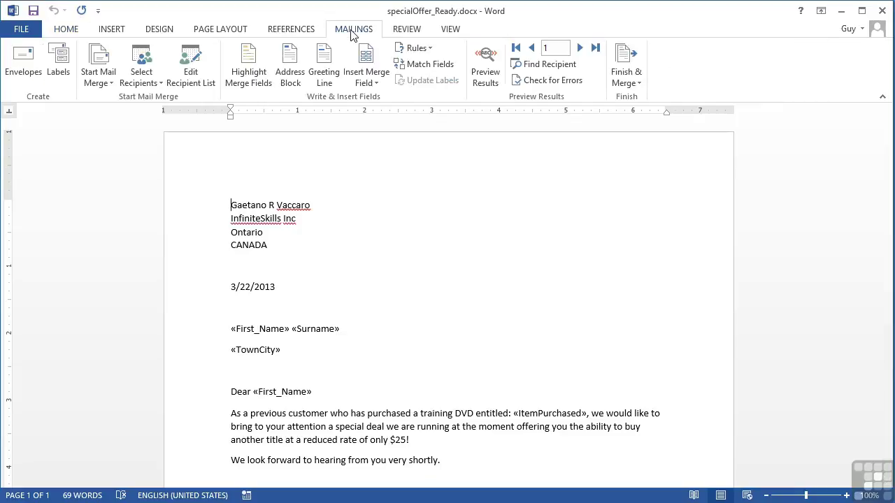
{"action": "left_click", "coordinate": [485, 70]}
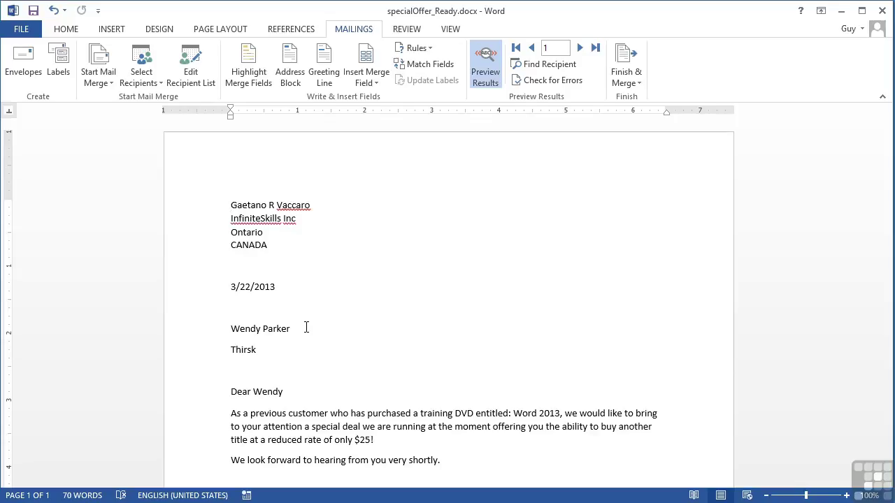
Close the letter, reopen specialOffer_Ready.docx from the recent documents, and allow its SQL command to run.
{"action": "key", "text": "ctrl+w"}
{"action": "left_click", "coordinate": [26, 28]}
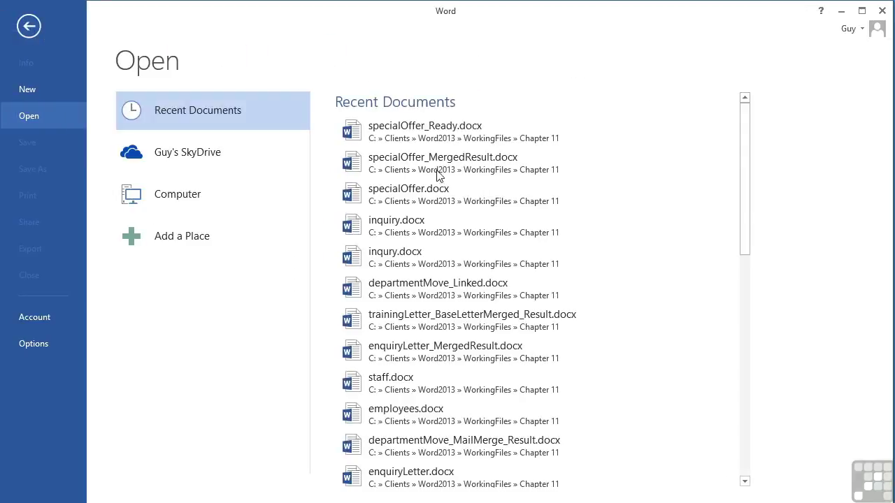
{"action": "left_click", "coordinate": [420, 129]}
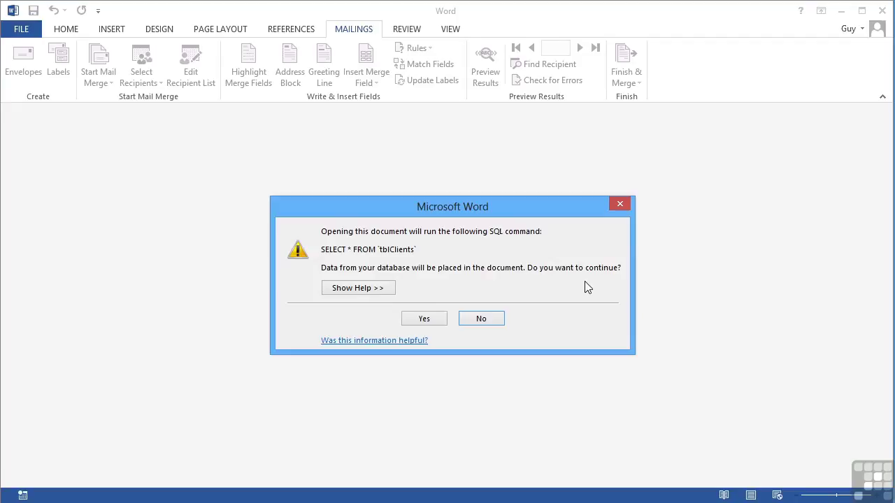
{"action": "left_click", "coordinate": [425, 319]}
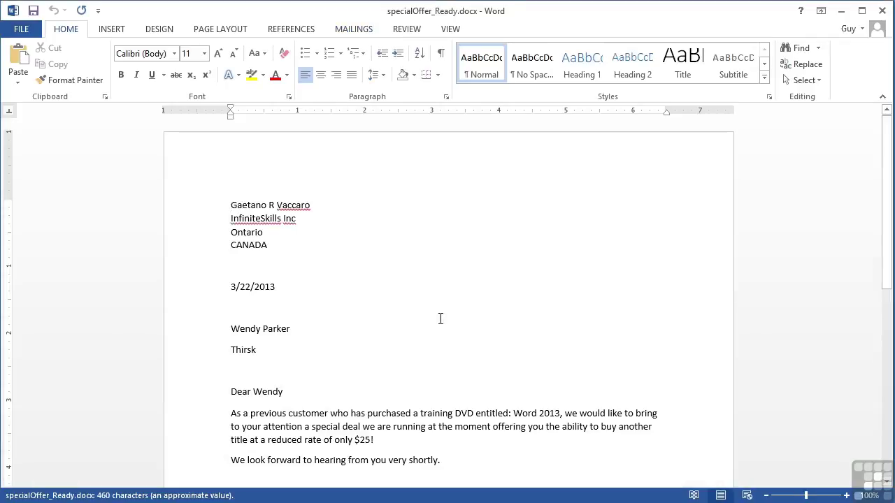